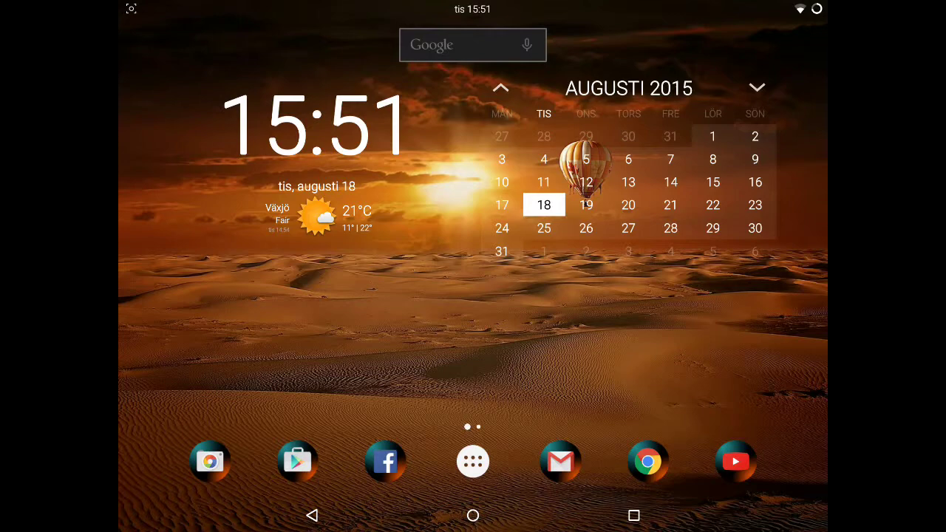
Step: Open the Settings app (Inställningar) from the first page of the app drawer
left_click(473, 461)
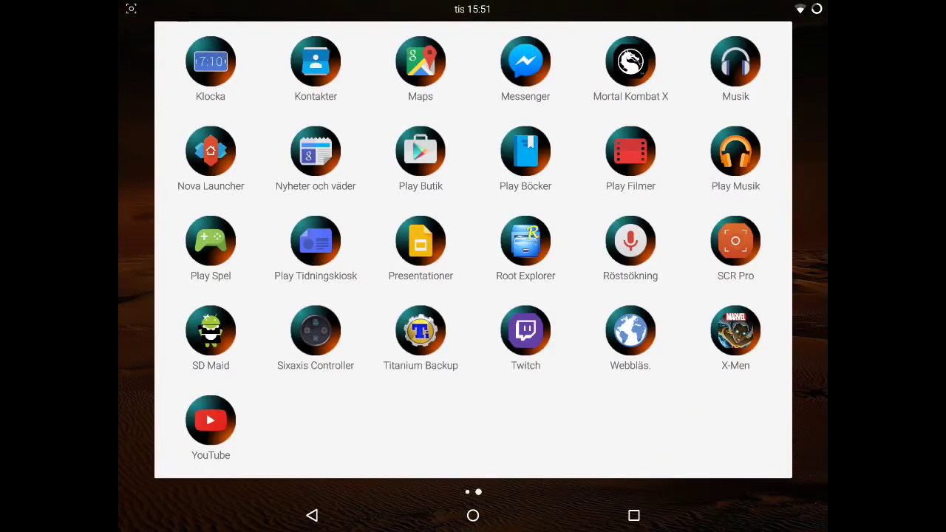
left_click_drag(296, 251, 665, 251)
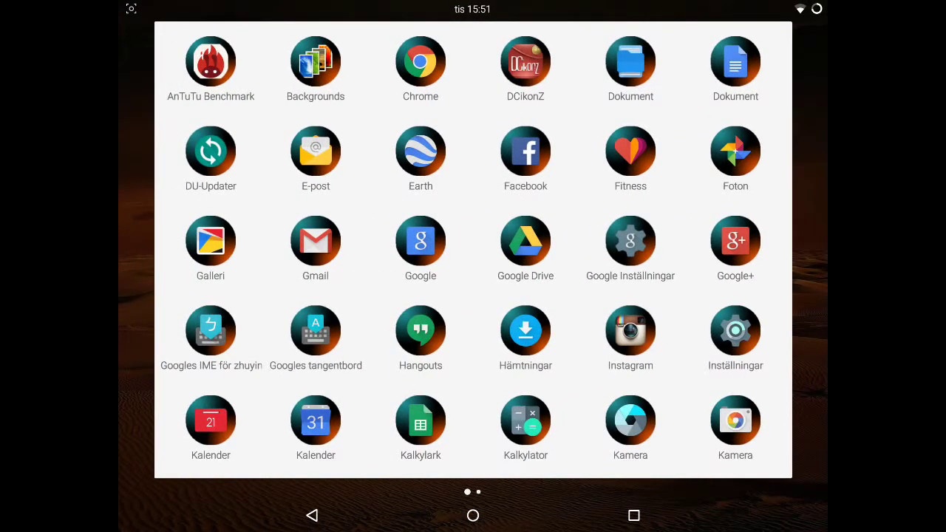
left_click(735, 332)
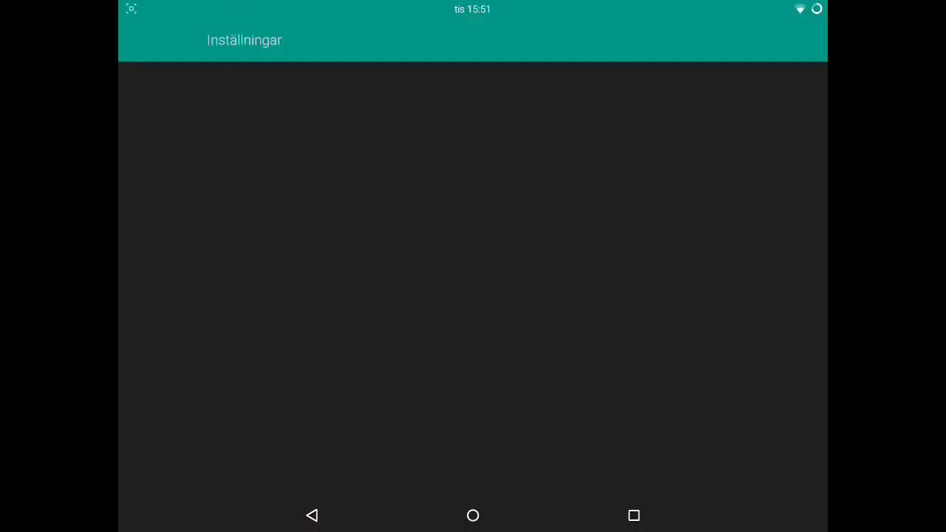
Step: Open About tablet and review the Nexus 9, Android 5.1.1, DU OFFICIAL-v9.6 and kernel details
left_click_drag(473, 407, 472, 148)
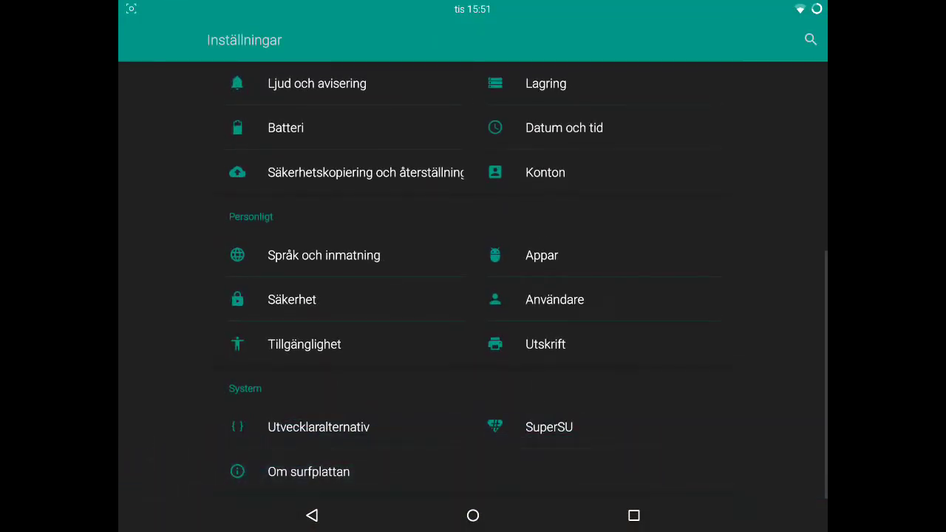
left_click(308, 472)
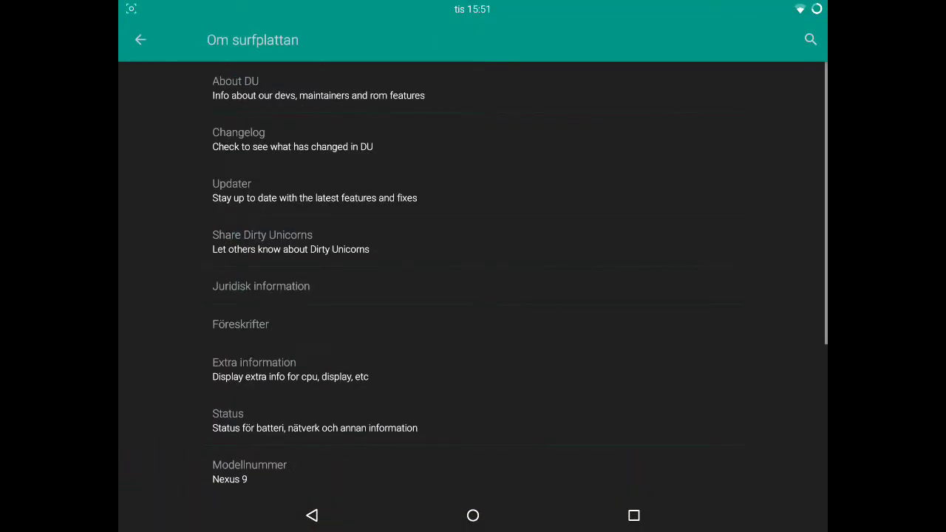
left_click_drag(473, 406, 473, 192)
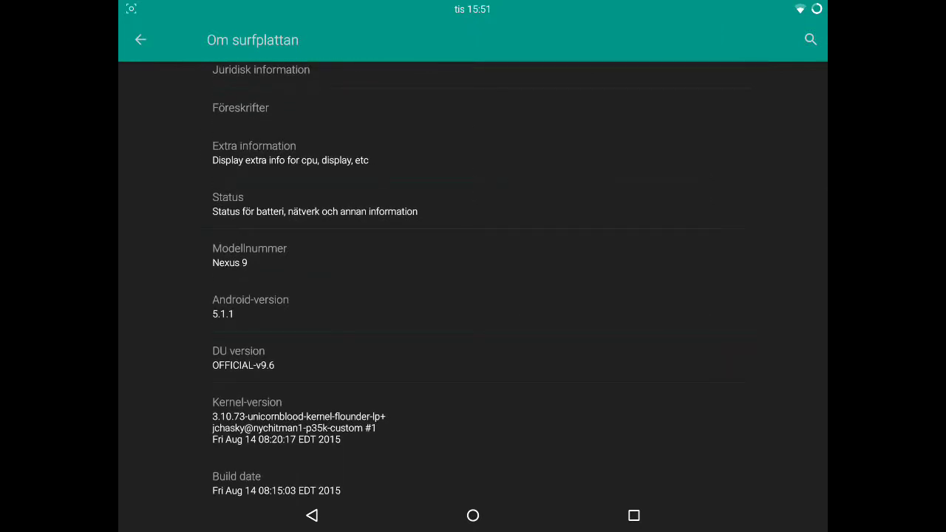
left_click_drag(473, 369, 473, 321)
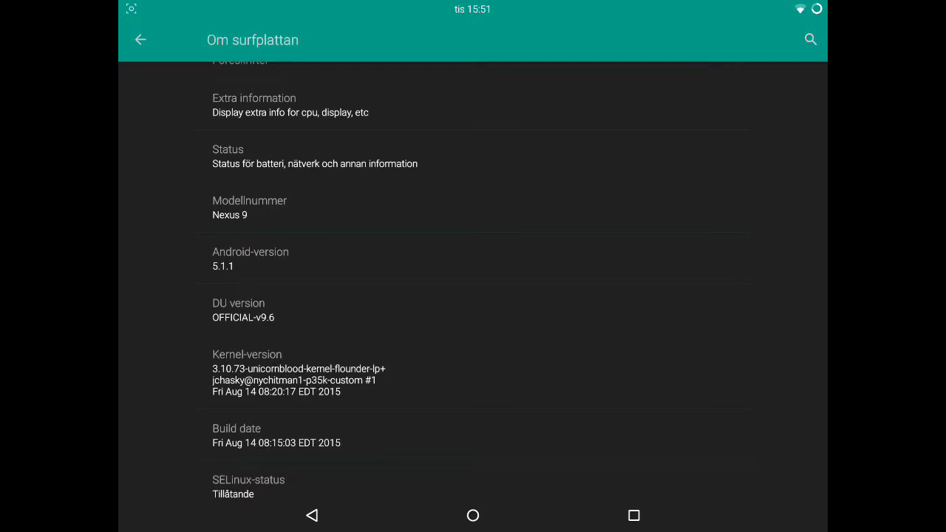
left_click_drag(473, 332, 473, 320)
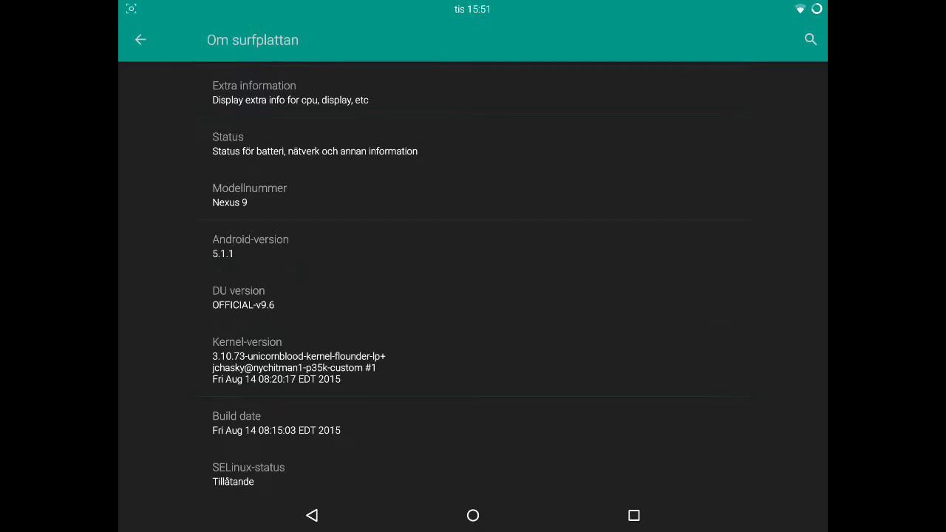
left_click(312, 515)
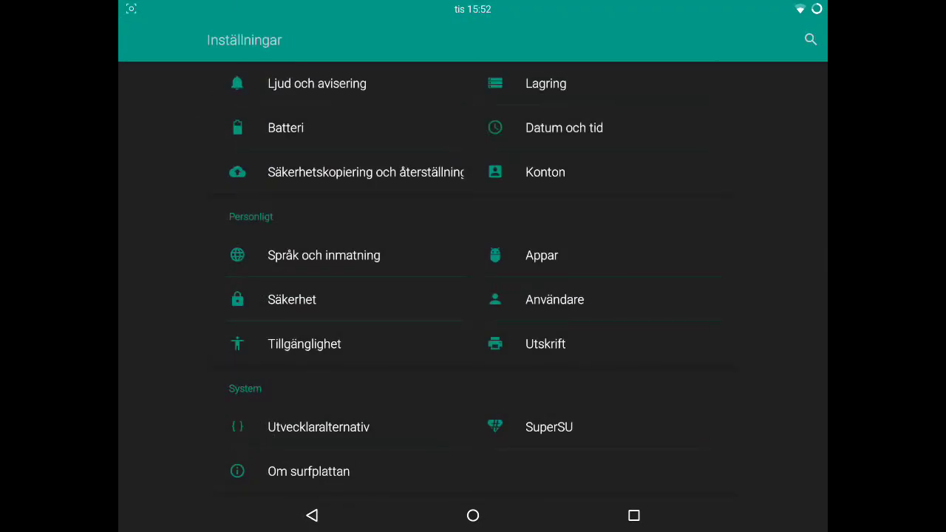
left_click(312, 515)
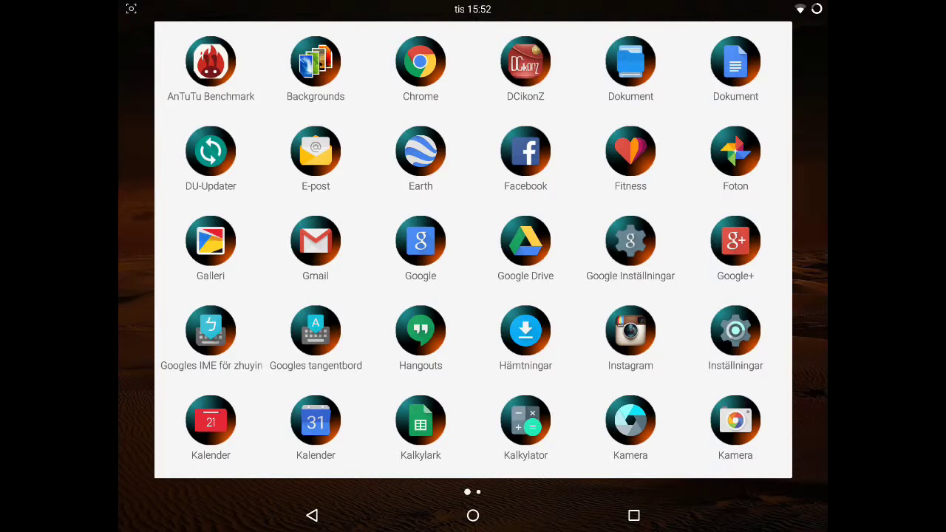
left_click(211, 151)
left_click(736, 331)
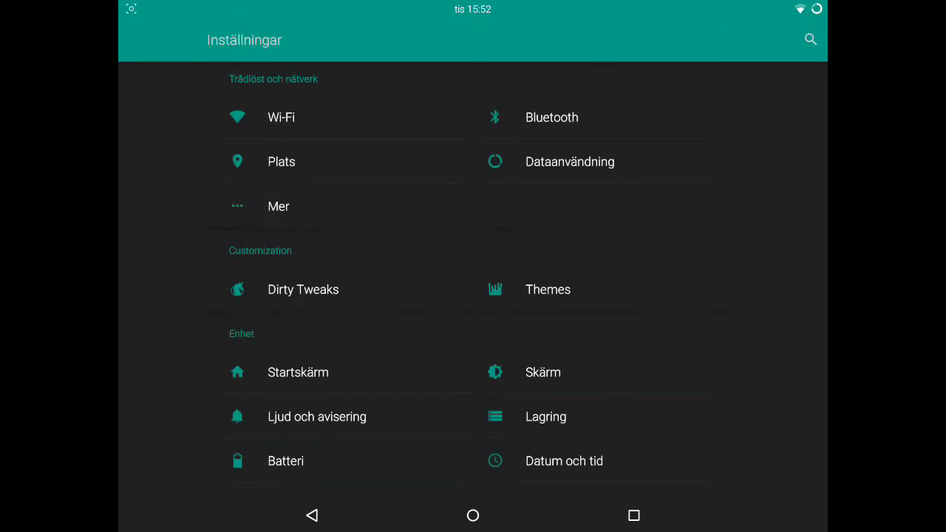
left_click(540, 288)
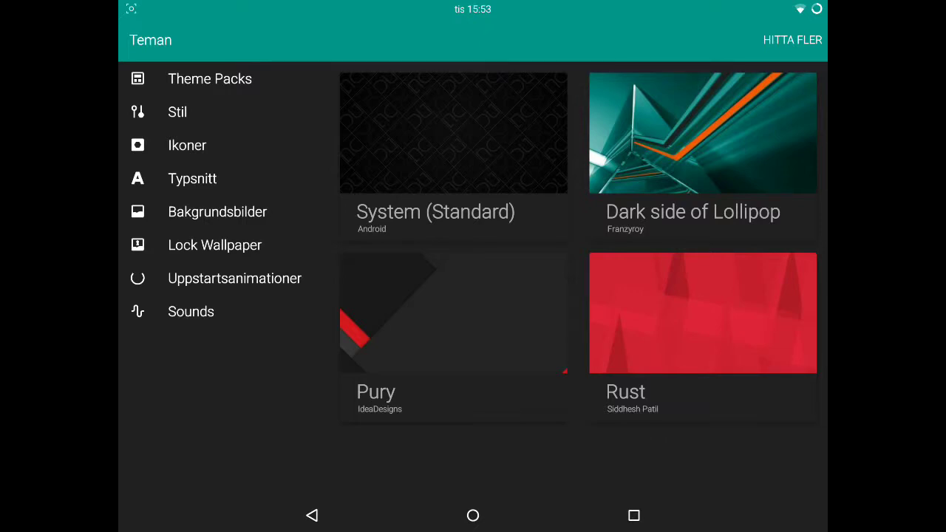
left_click(312, 515)
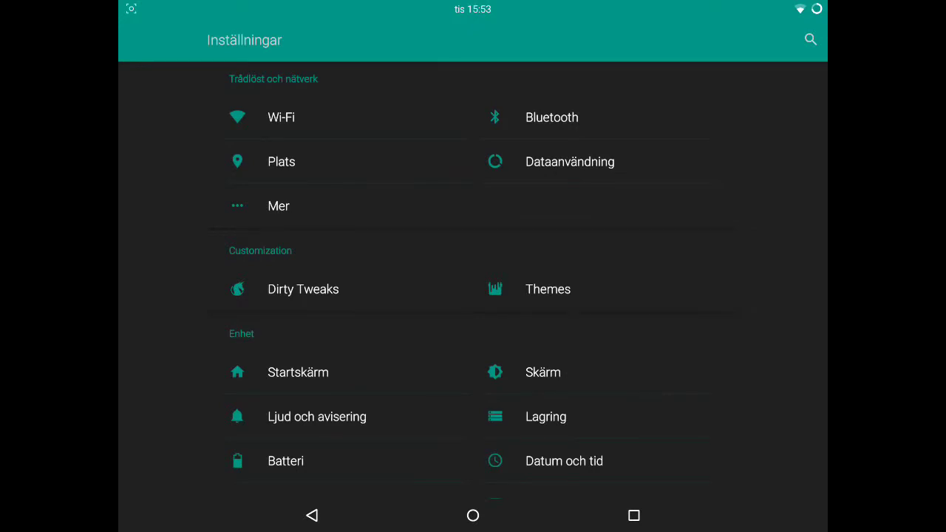
Step: Open Dirty Tweaks, look over Misc. Tweaks twice, then show the Status Bar tab
left_click(303, 289)
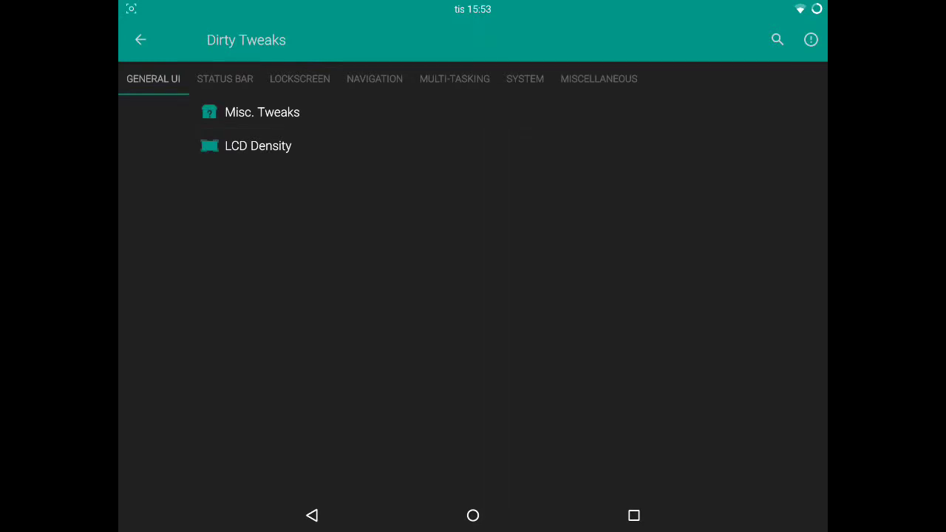
left_click(262, 111)
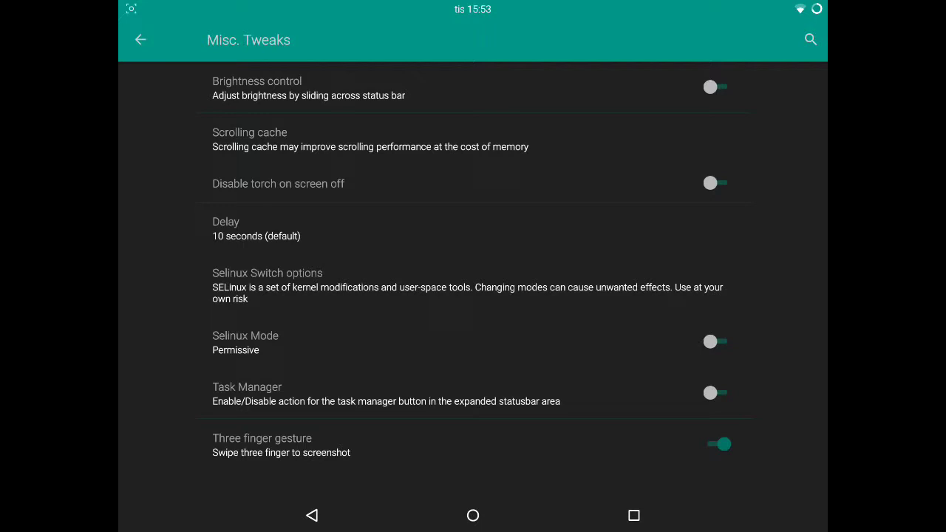
left_click(312, 515)
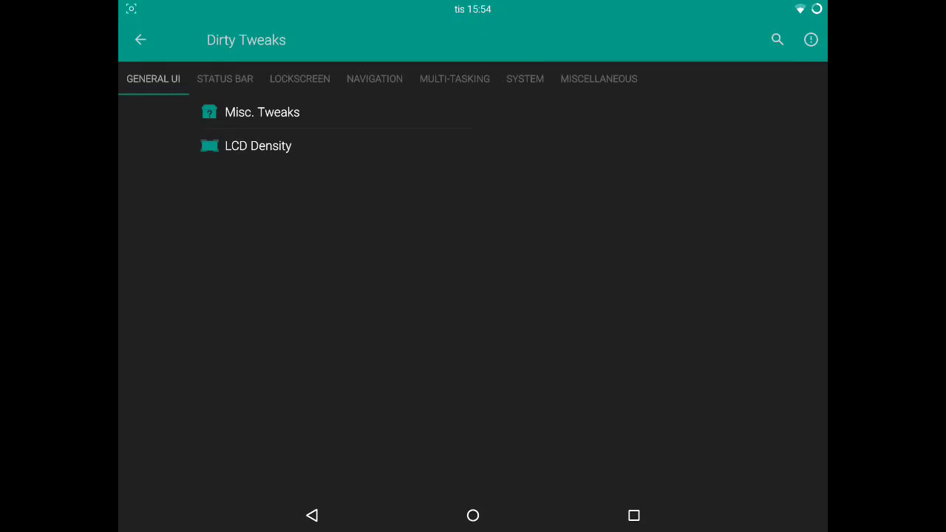
left_click(263, 112)
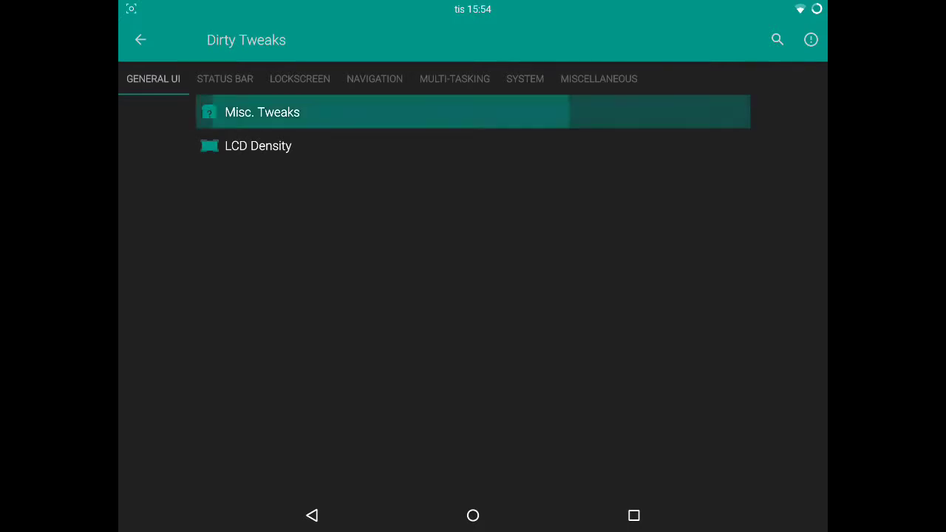
left_click(312, 515)
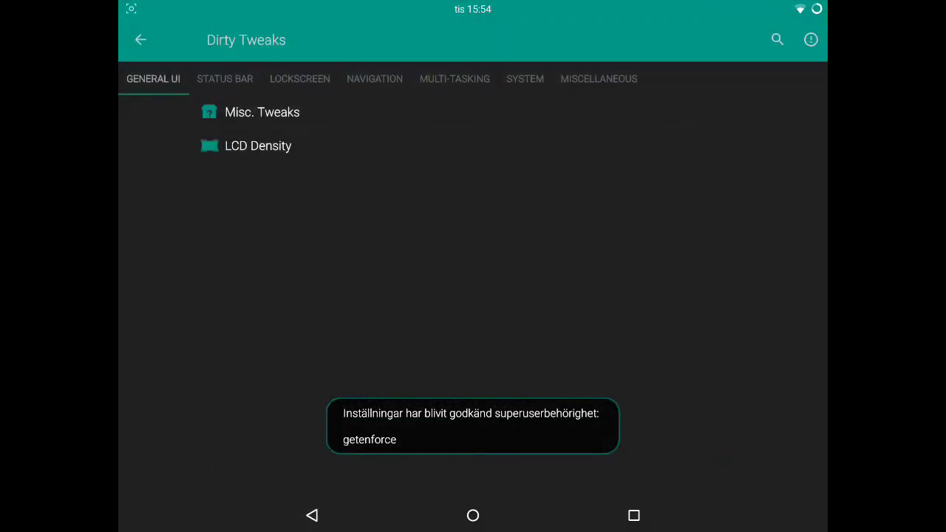
left_click(225, 78)
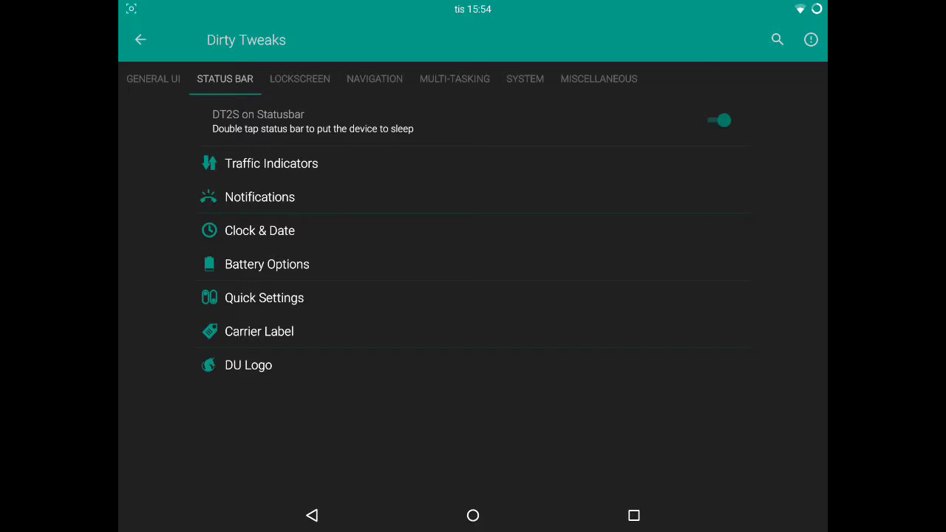
Step: Check the Notifications tweaks, then open Quick Settings showing 9 tiles and brightness slider on
left_click(260, 197)
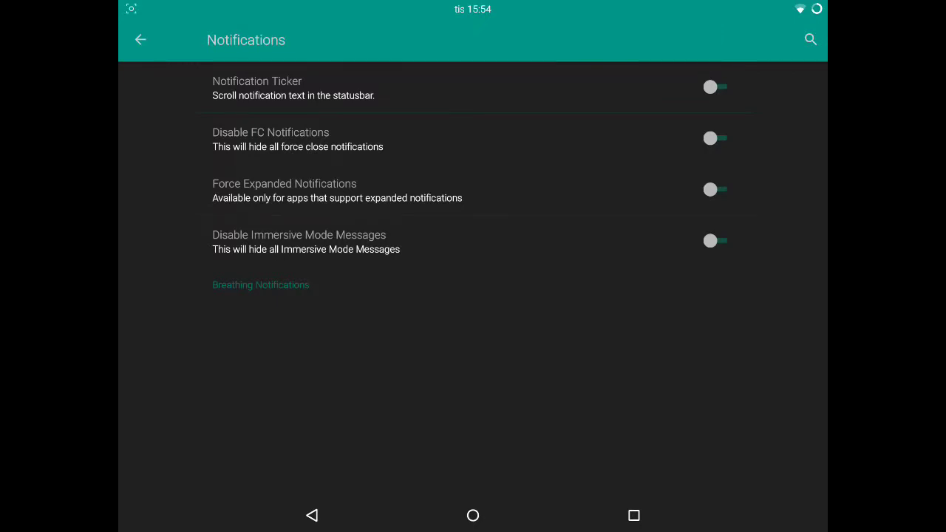
left_click(312, 515)
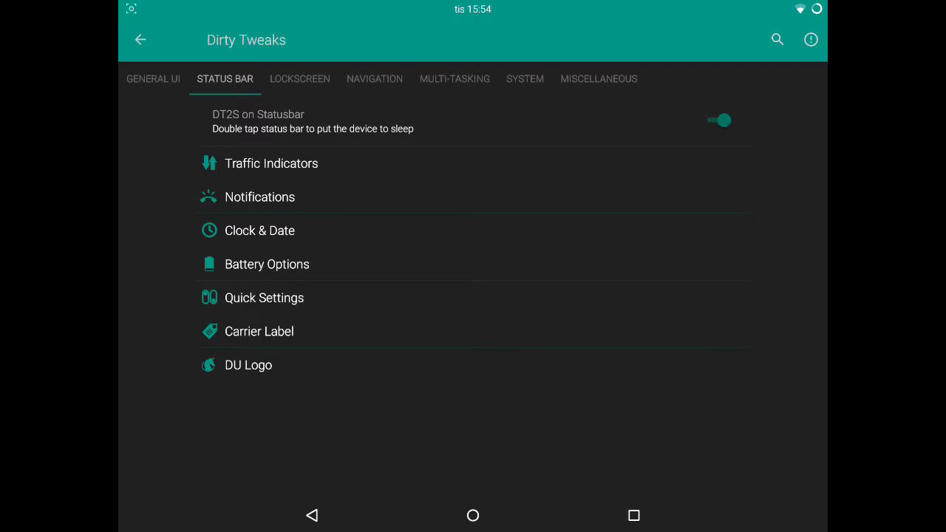
left_click(264, 297)
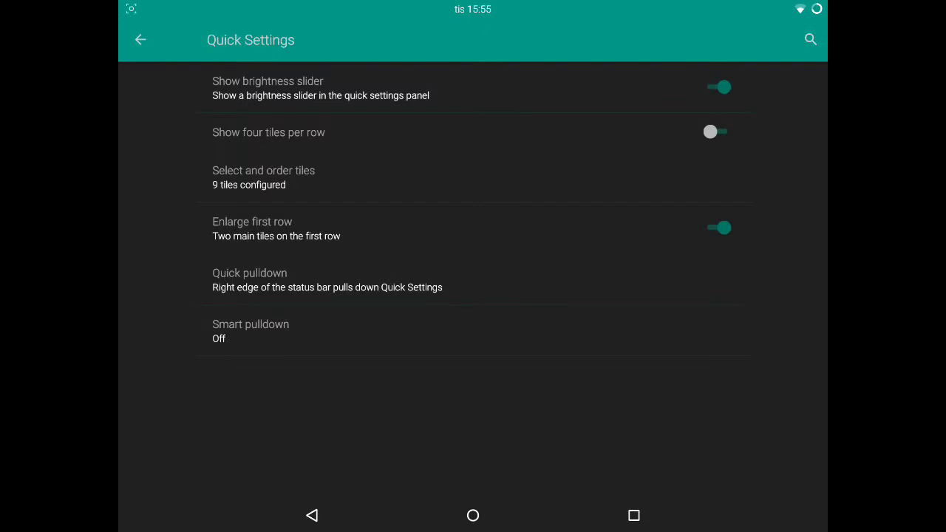
Step: Leave Quick Settings and inspect Carrier Label, whose custom label is unset, back on the Status Bar list
left_click(312, 515)
left_click(312, 515)
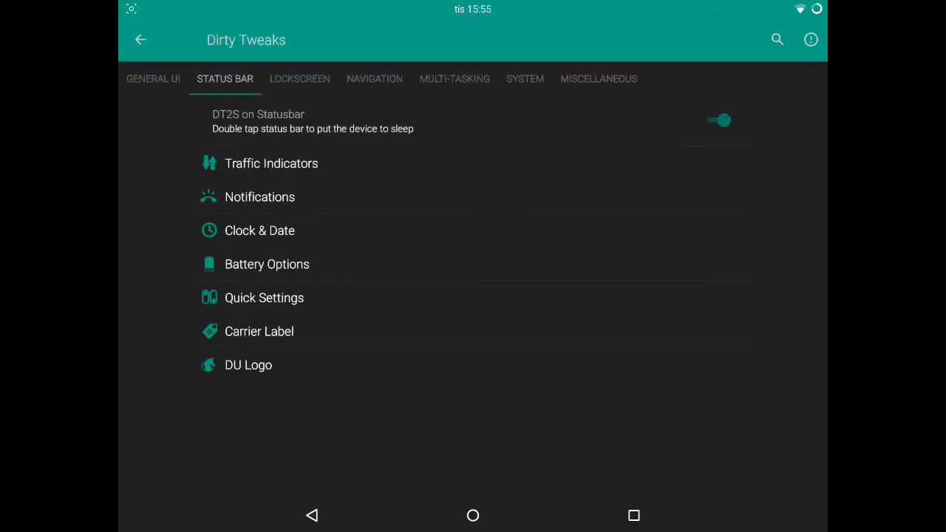
left_click(258, 331)
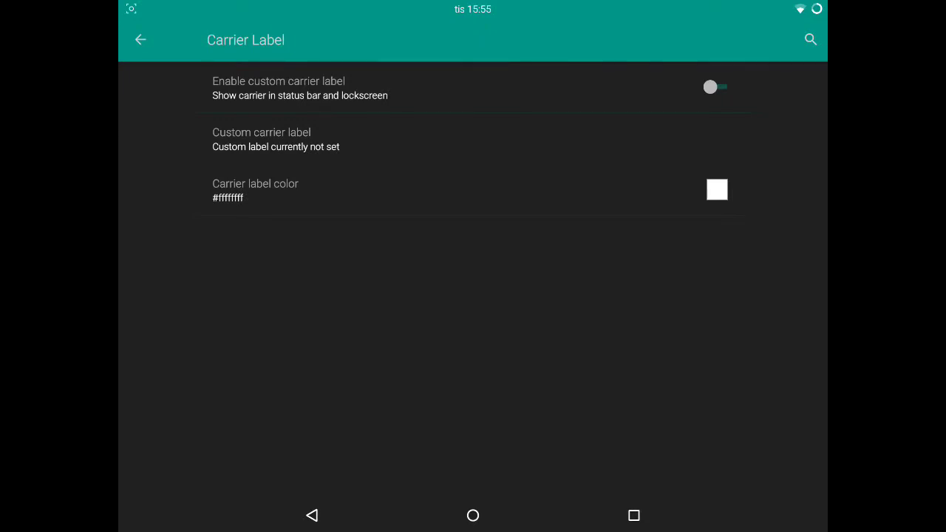
left_click(312, 515)
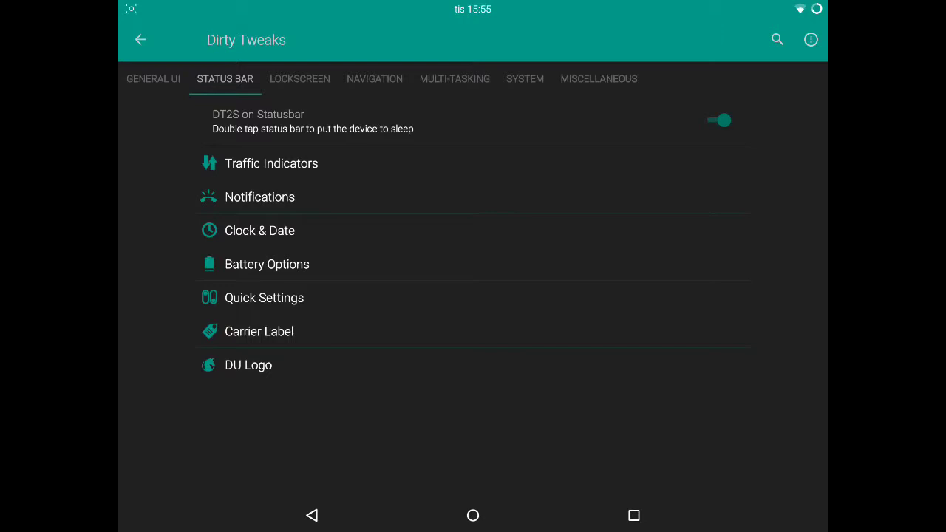
Step: Switch on the DU Logo toggle and return to the Status Bar list
left_click(249, 365)
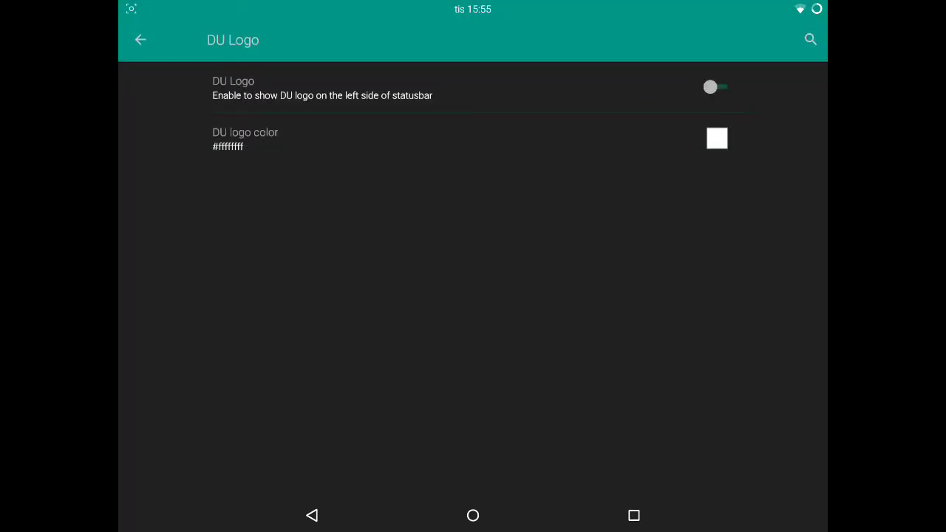
left_click(322, 88)
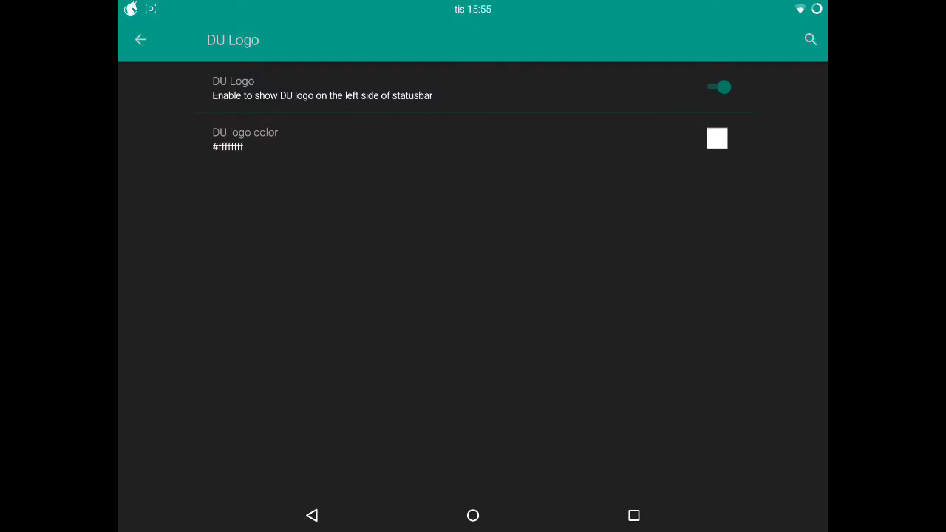
left_click(312, 515)
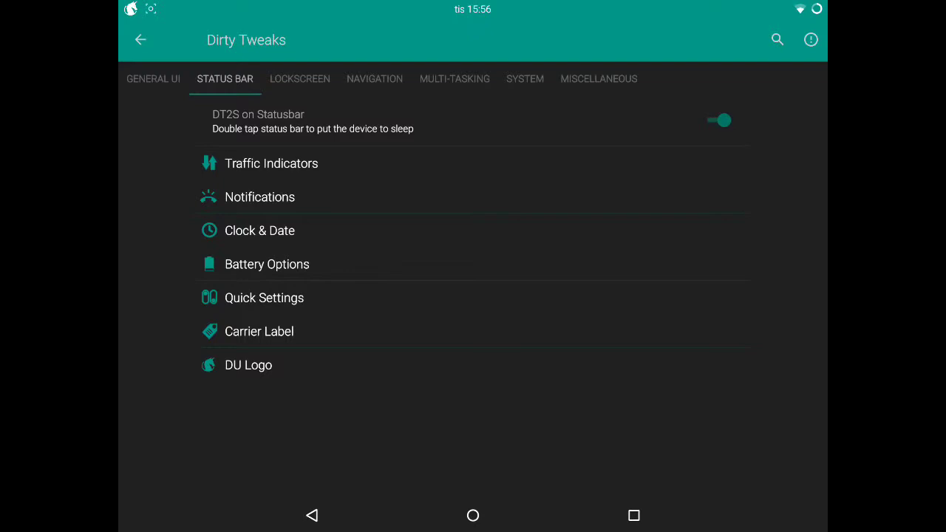
Step: Review Weather Settings under the Lockscreen tab, then switch to the Navigation tab
left_click(299, 78)
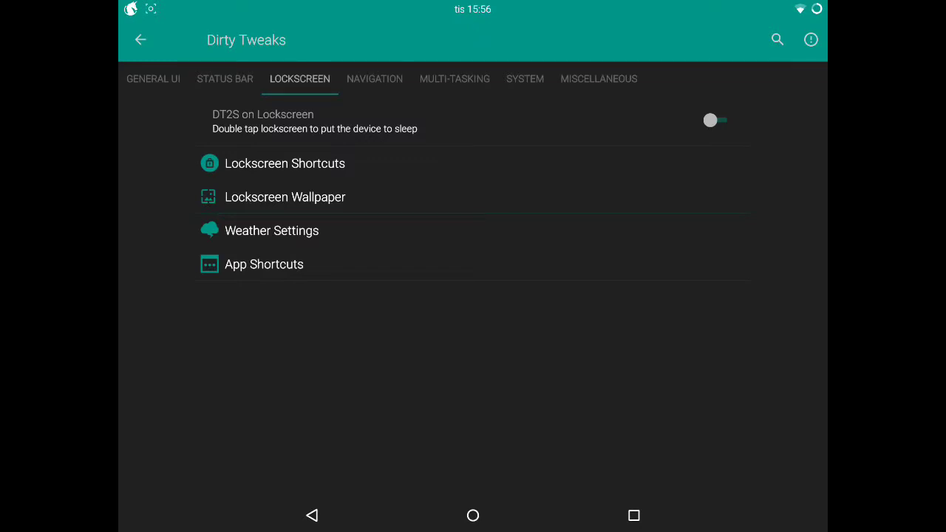
left_click(272, 231)
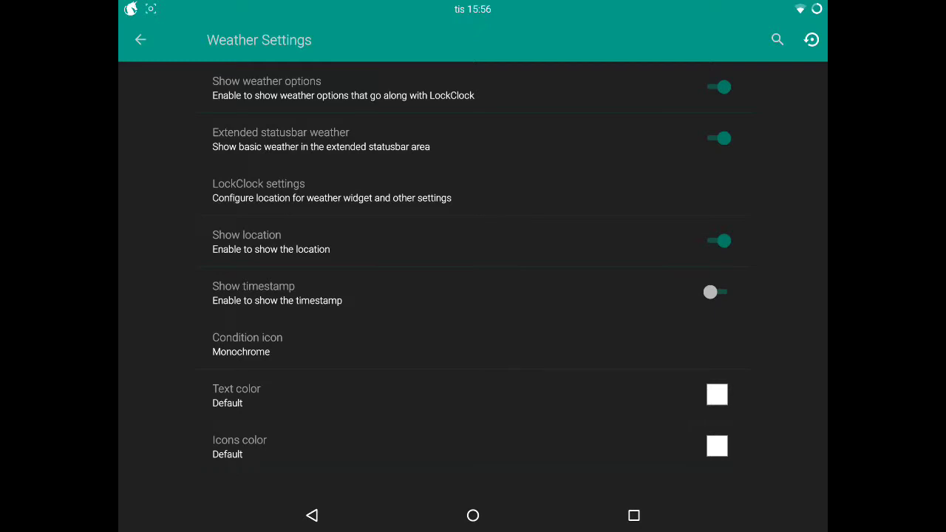
left_click(312, 515)
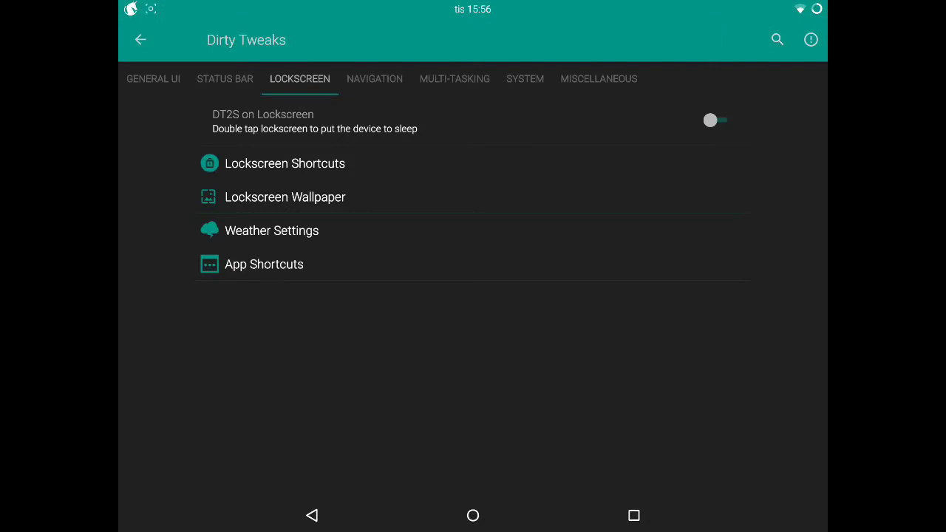
left_click(375, 79)
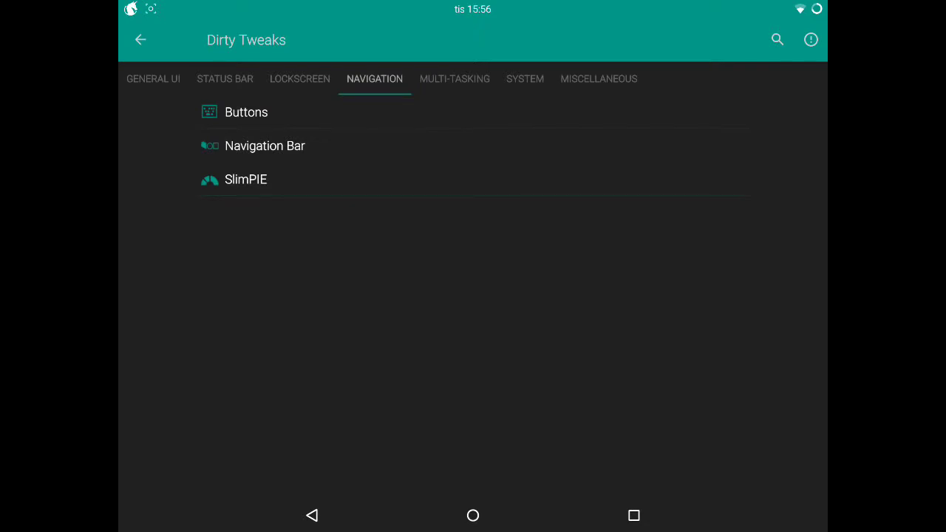
left_click(246, 112)
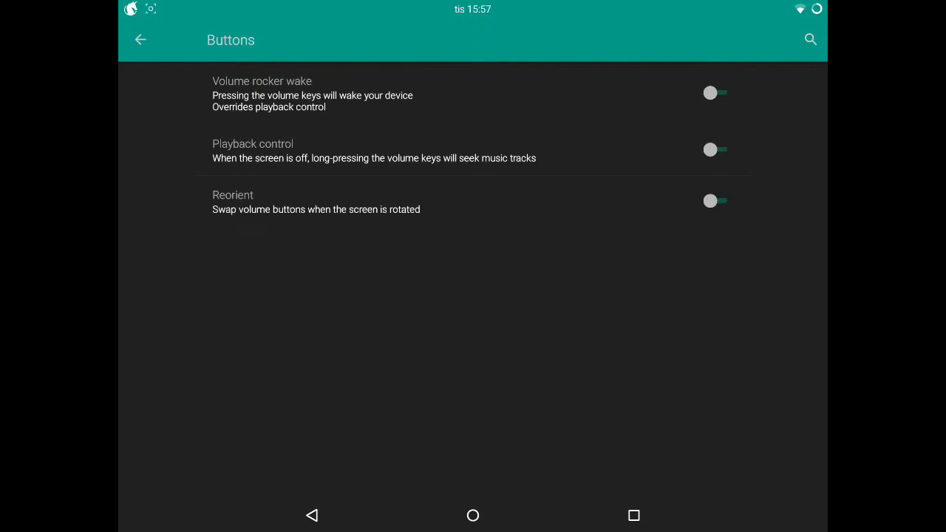
left_click(311, 515)
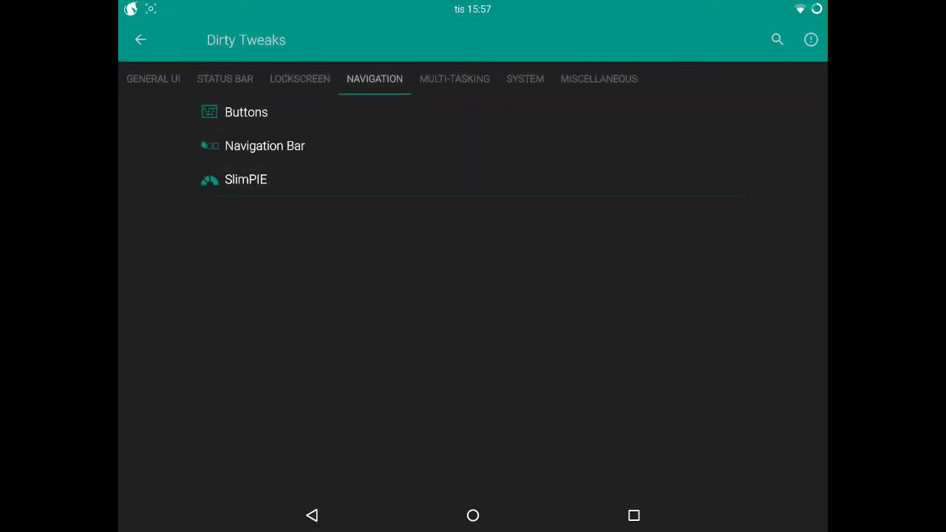
left_click(265, 146)
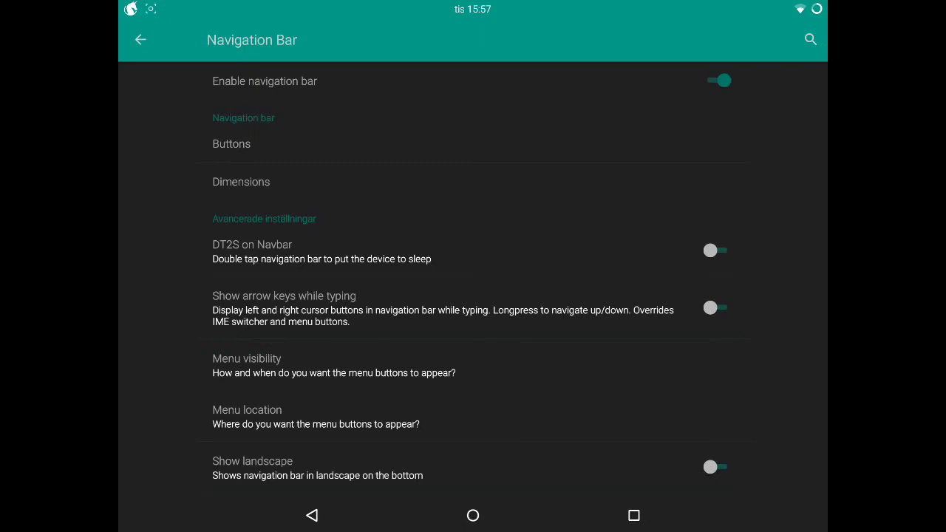
left_click(311, 515)
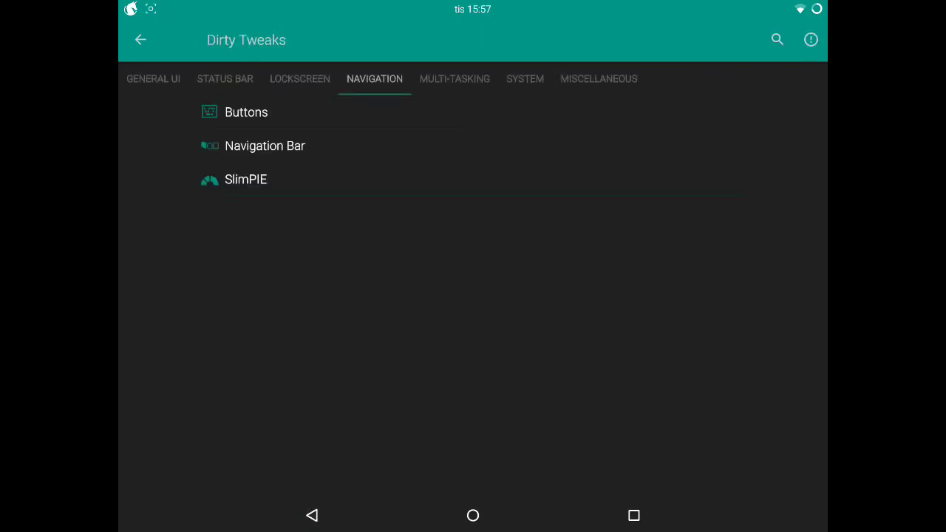
left_click_drag(119, 272, 177, 272)
Step: Enable OmniSwitch from the Multi-tasking tweaks
left_click(455, 78)
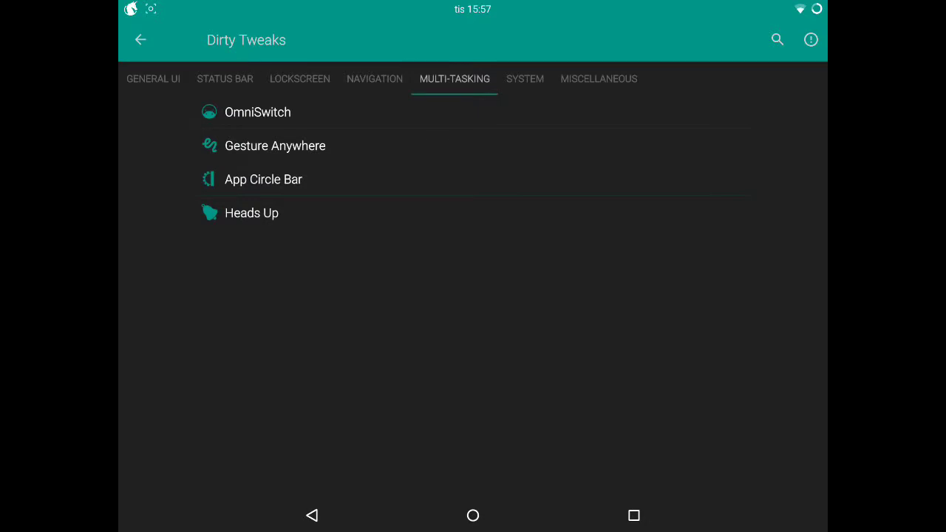
left_click(257, 111)
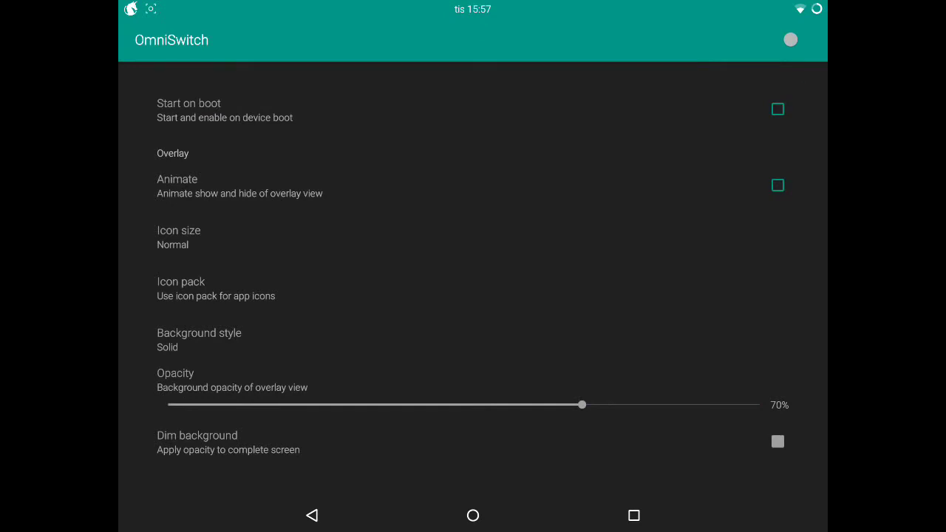
left_click(798, 39)
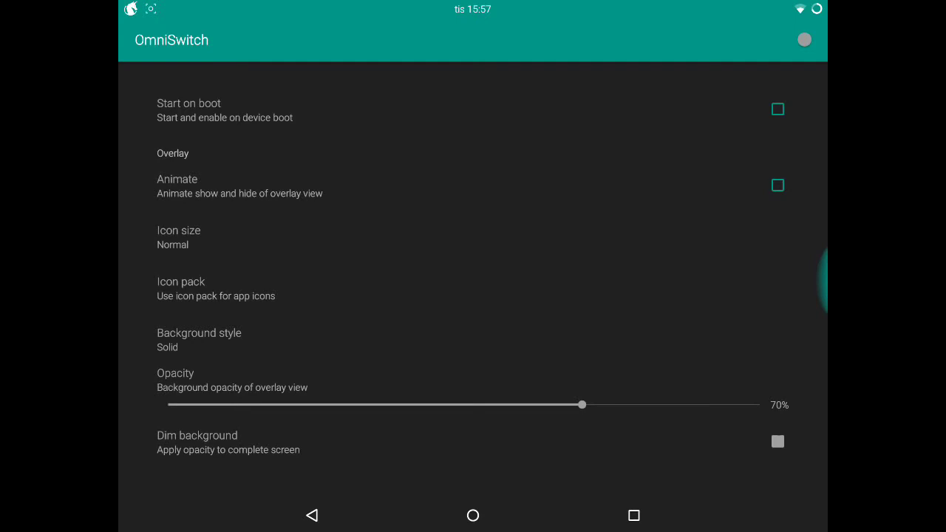
left_click(312, 515)
Step: Try the OmniSwitch recent-apps panel from the right edge, dismiss it, and show the System tweaks
left_click_drag(823, 281, 739, 281)
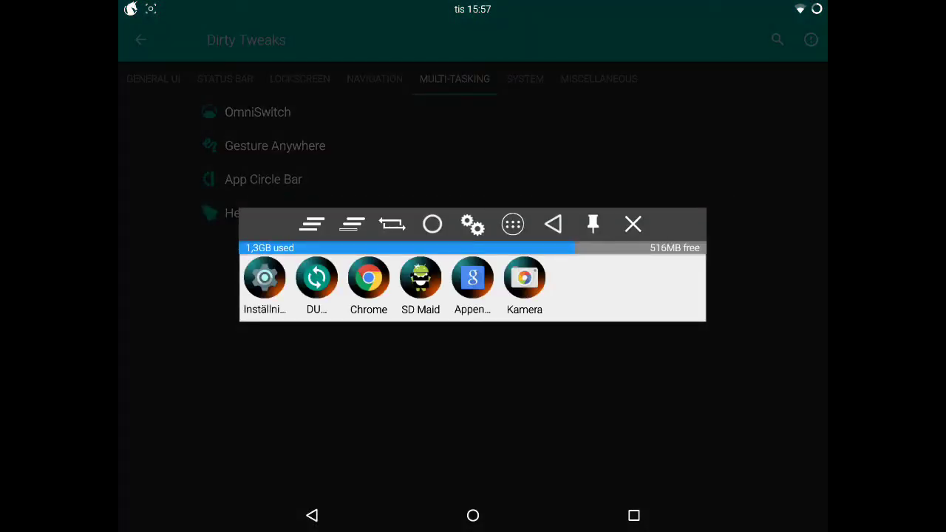
key("Escape")
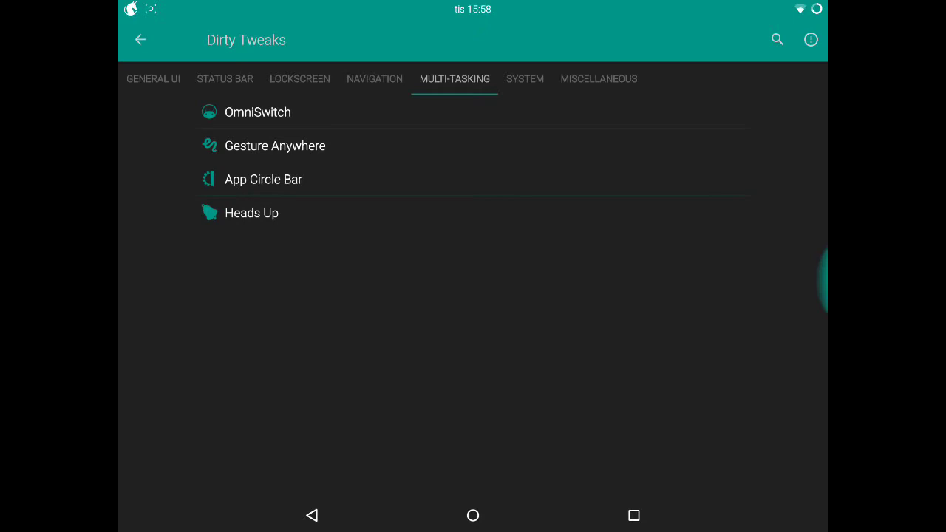
left_click(524, 79)
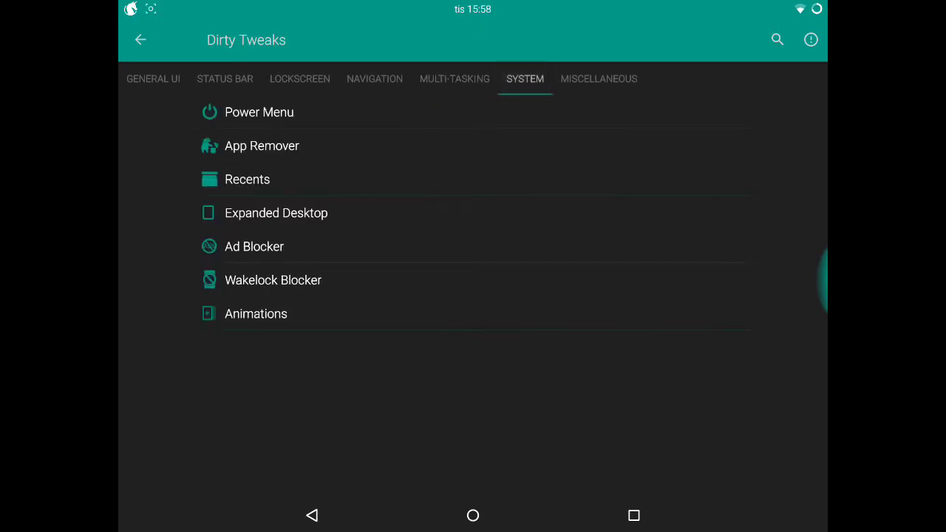
left_click(258, 112)
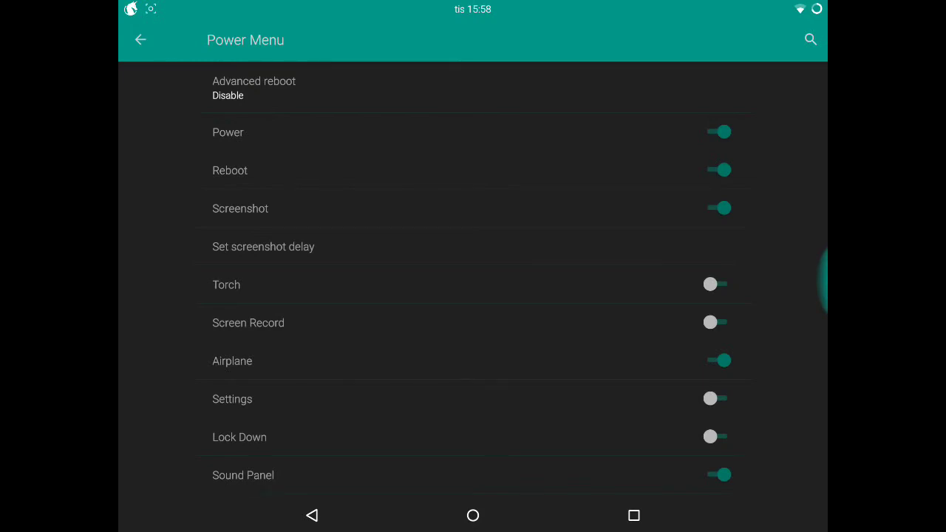
left_click(312, 515)
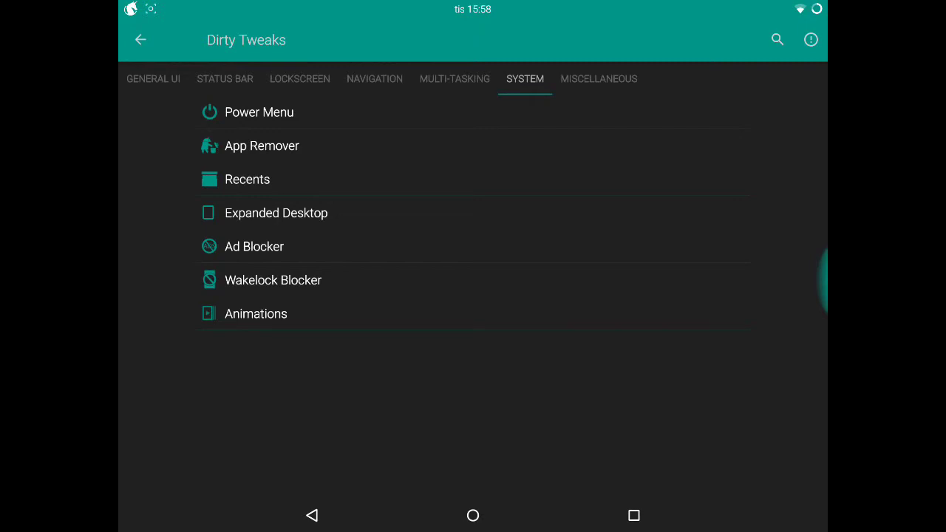
left_click(276, 213)
left_click(312, 515)
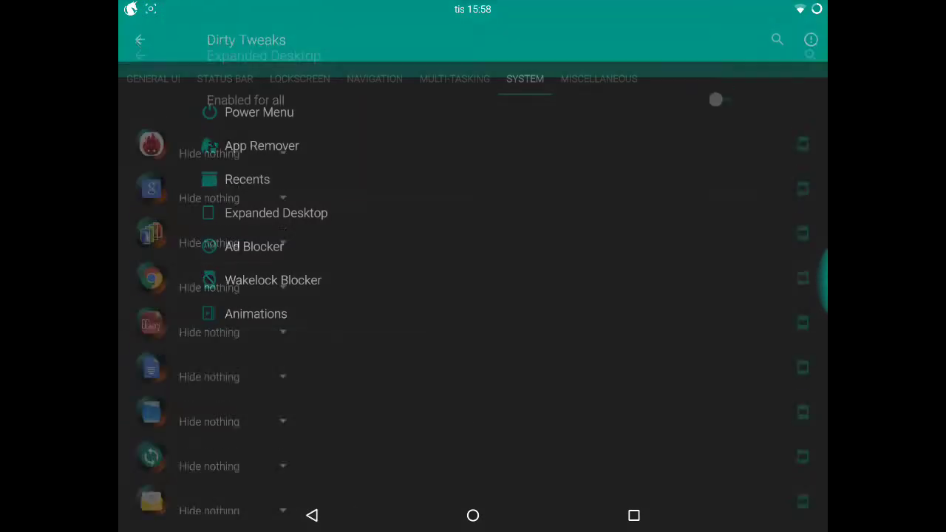
left_click(272, 280)
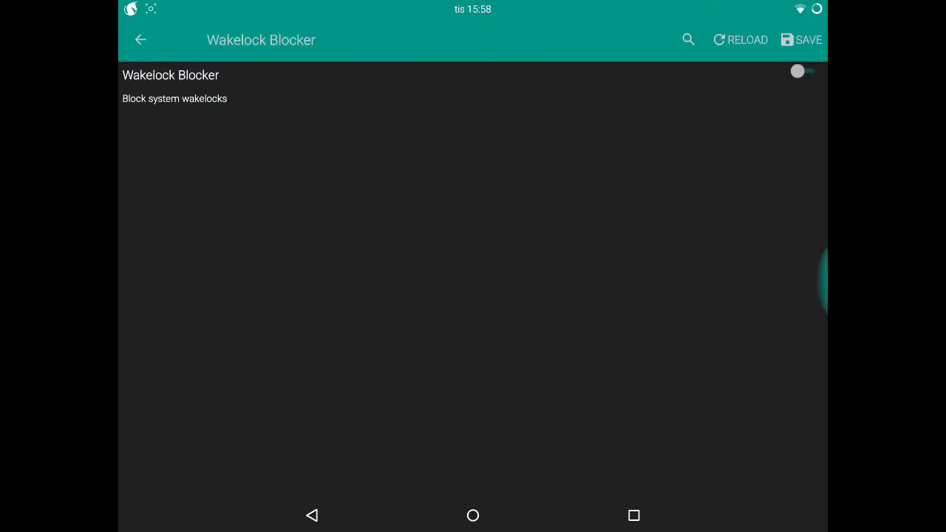
left_click(312, 515)
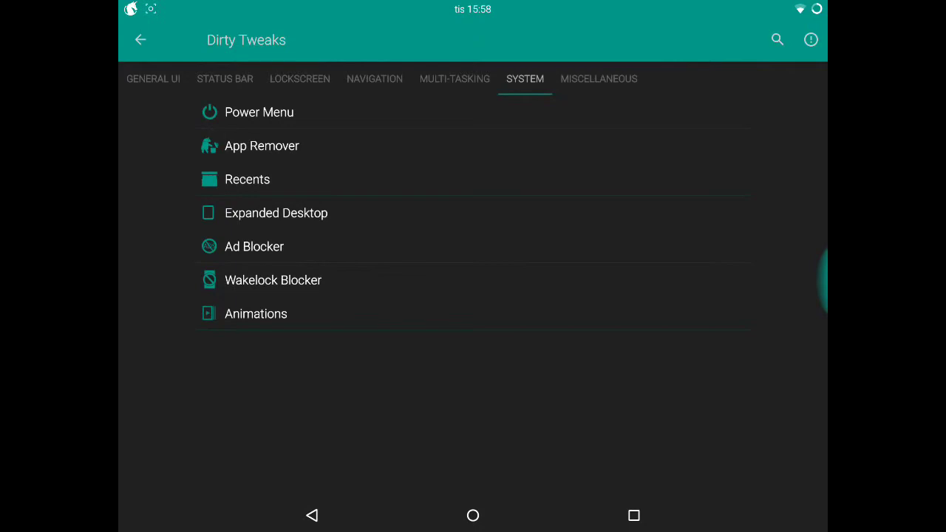
left_click(256, 314)
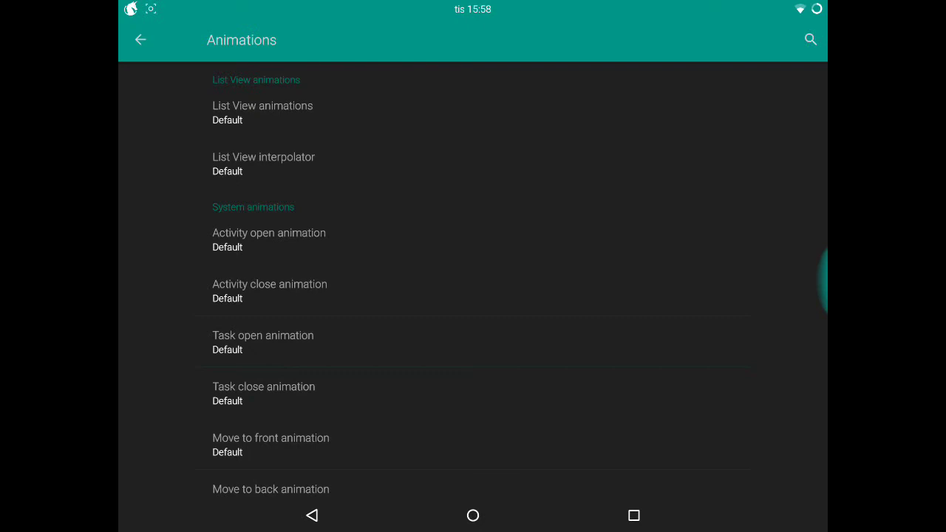
left_click(312, 515)
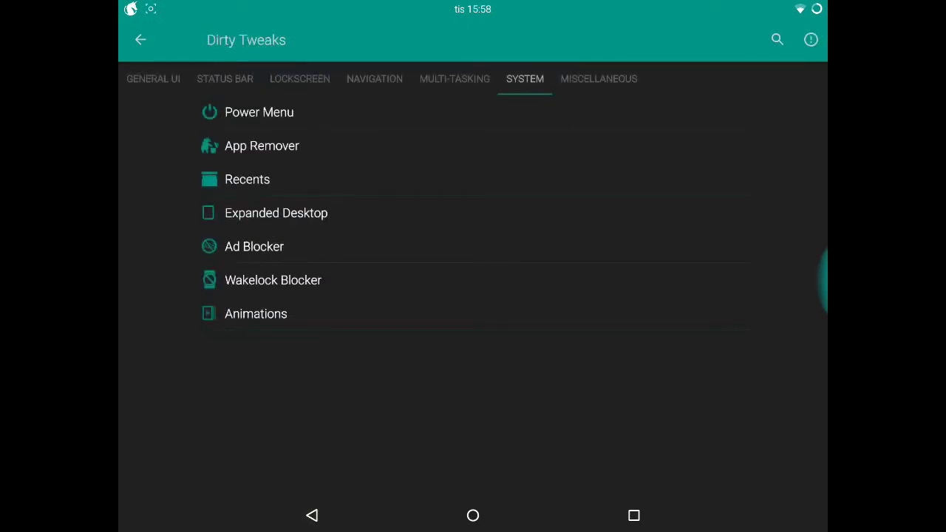
Step: Back out of Dirty Tweaks and Inställningar through the app drawer to the home screen
left_click(312, 515)
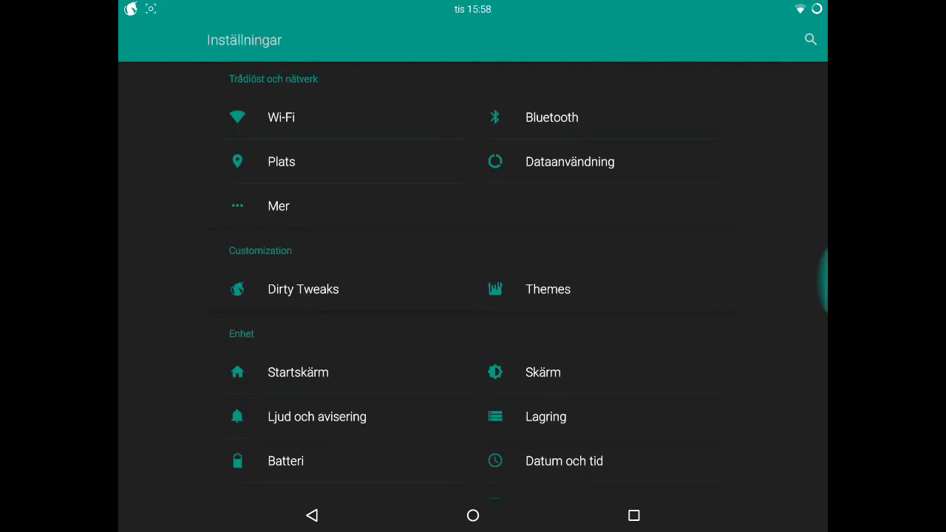
scroll(473, 280, "down", 5)
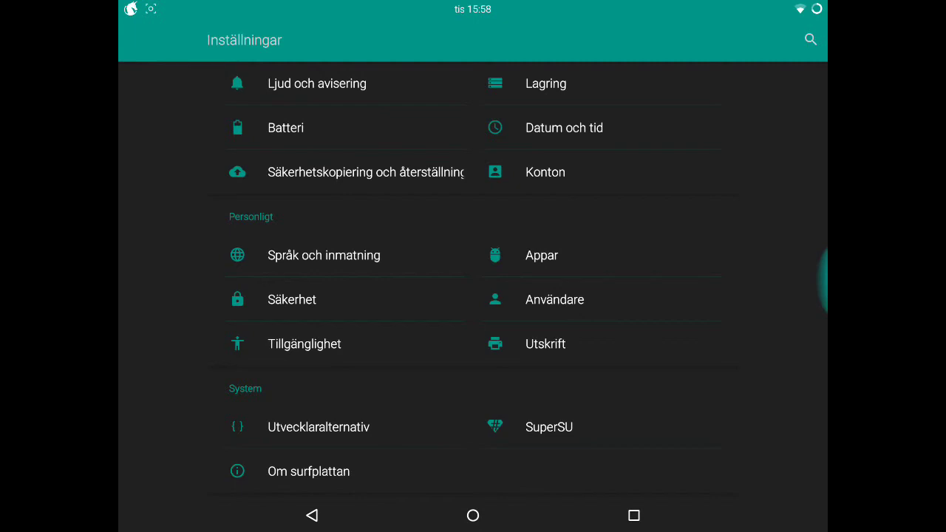
left_click(312, 515)
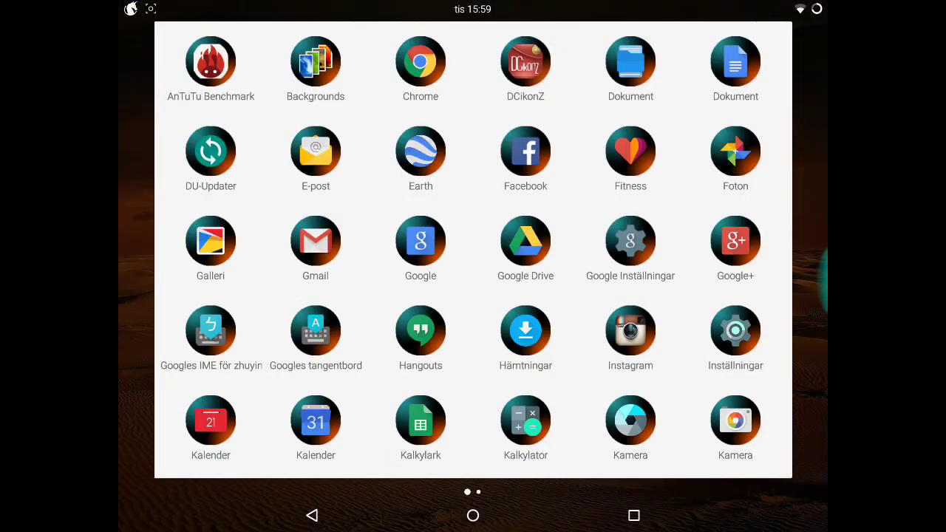
left_click(312, 515)
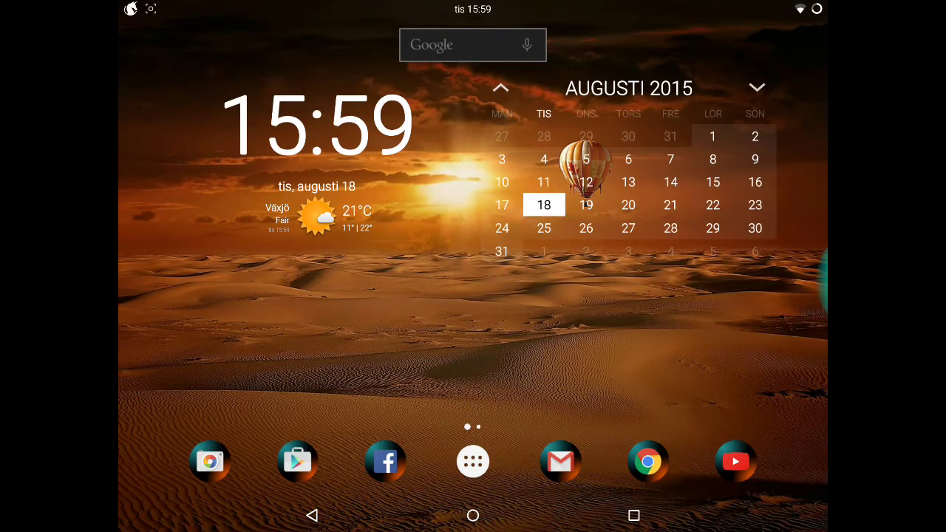
left_click(824, 274)
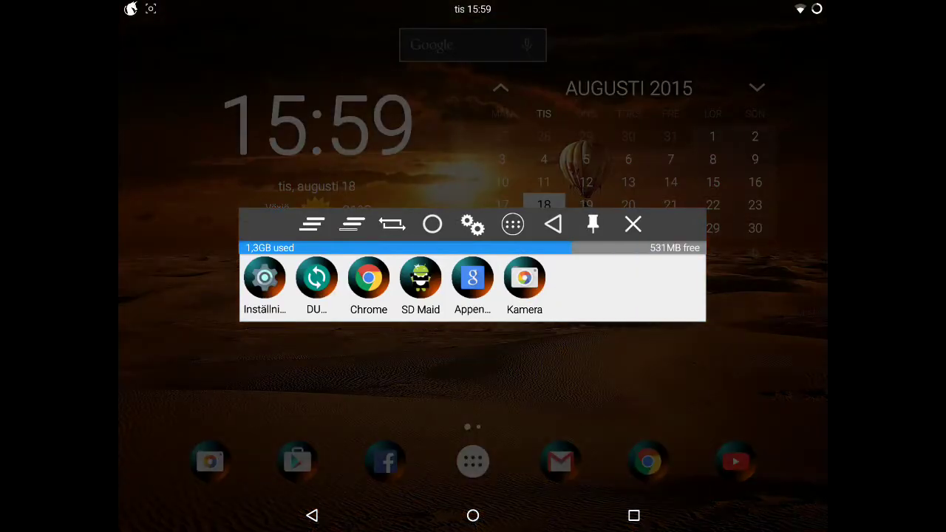
key("Escape")
mouse_move(591, 333)
left_mouse_down()
mouse_move(296, 333)
mouse_move(591, 332)
left_mouse_up()
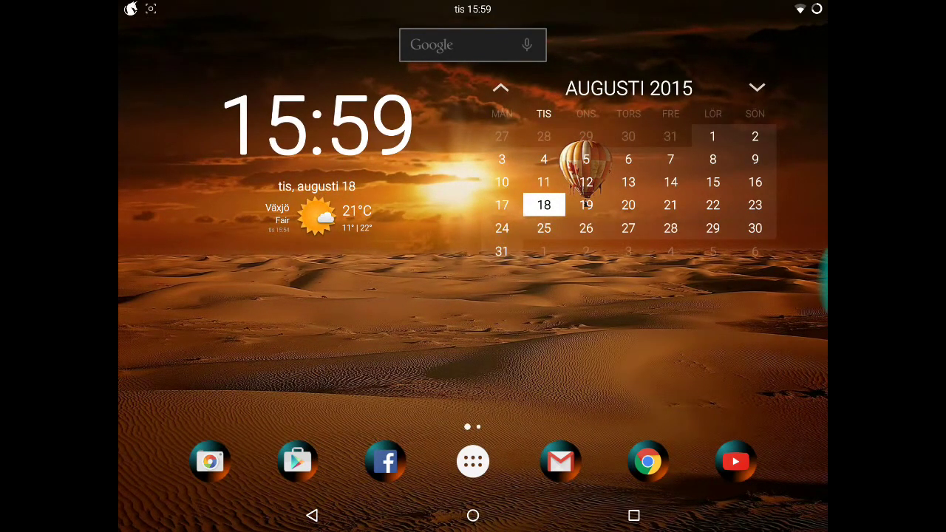